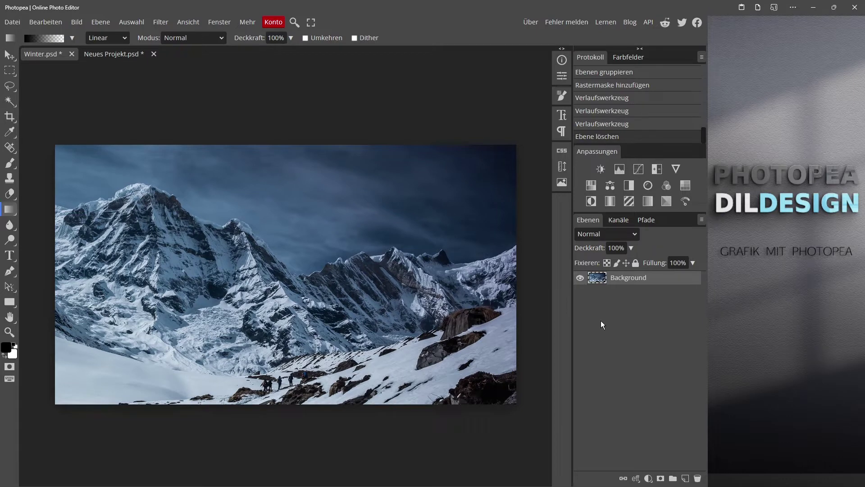
Add a new black-filled layer as a smart object in Negativ multipl. blend mode
click(685, 479)
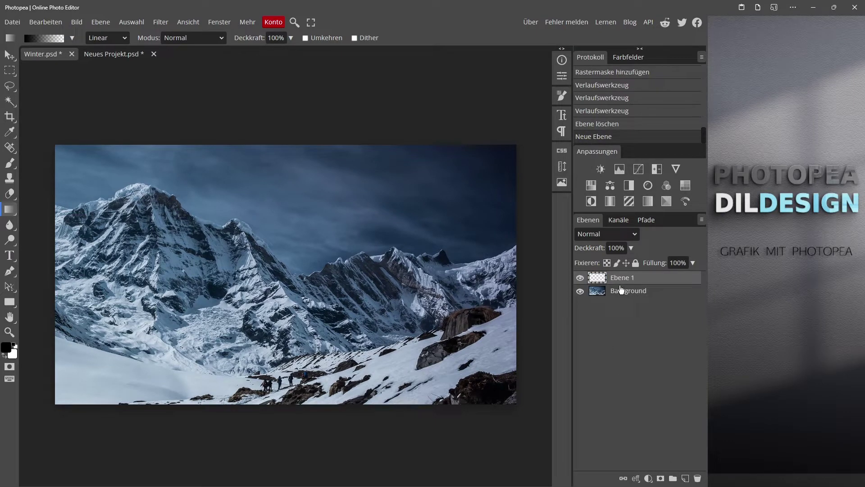
key(alt+Delete)
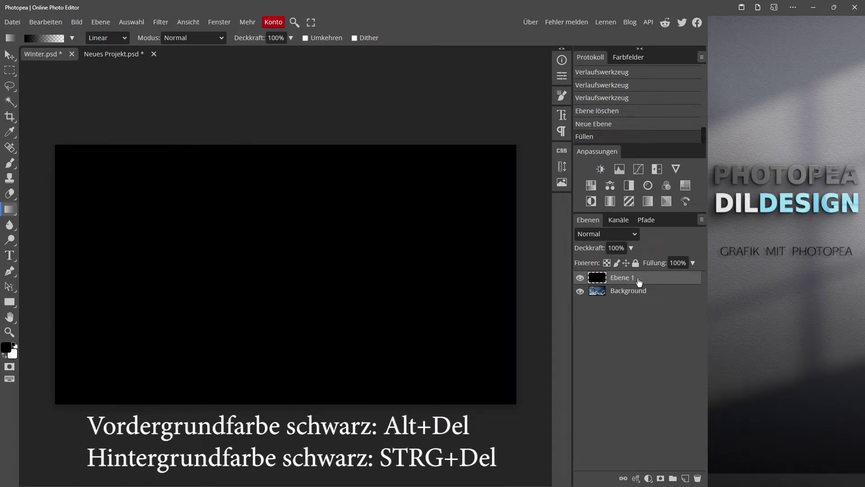
right_click(639, 281)
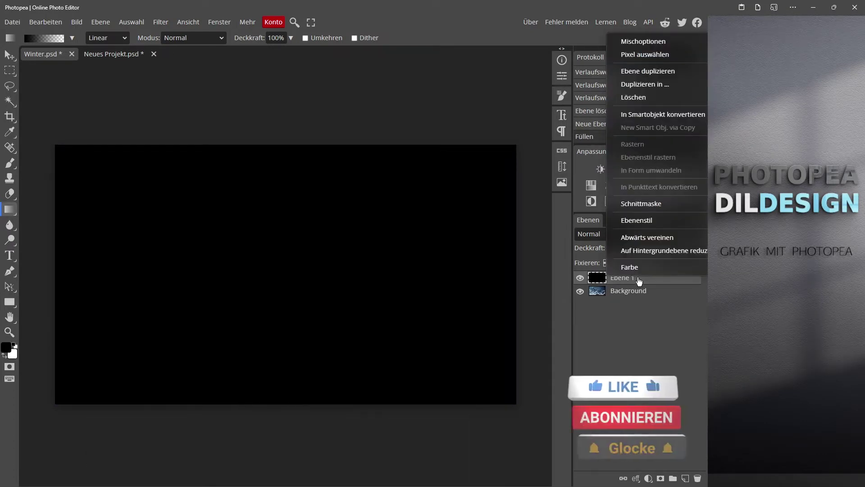
click(663, 115)
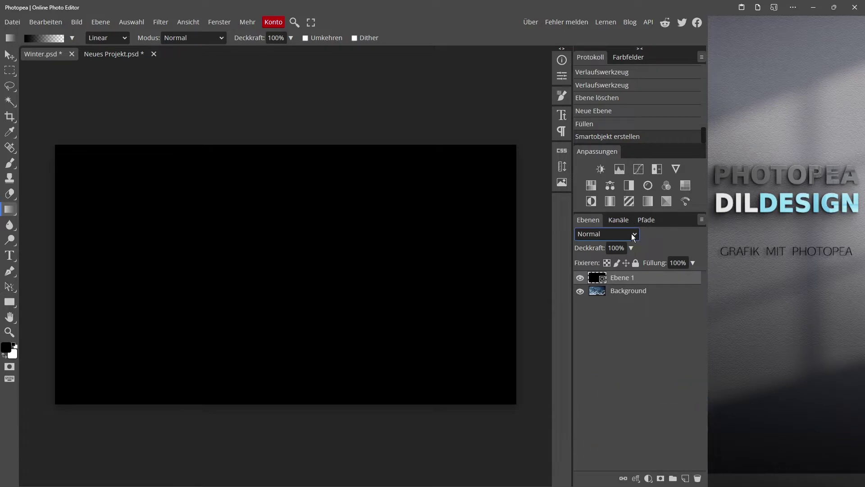
click(627, 234)
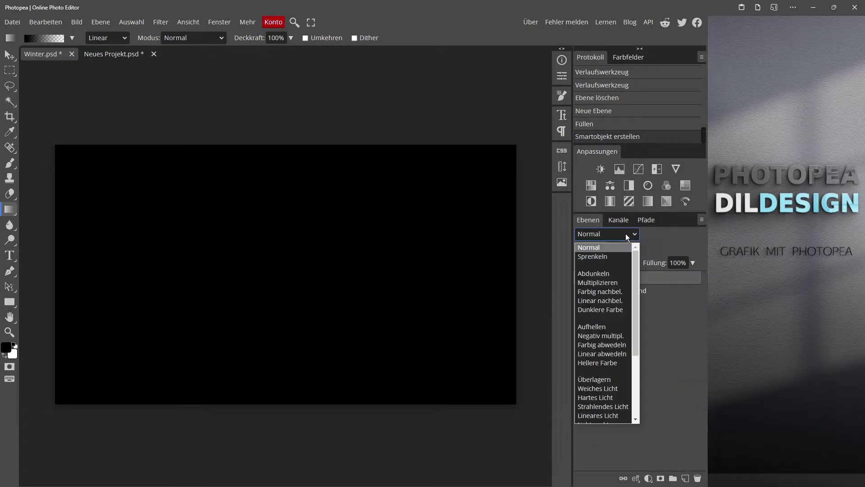
click(609, 336)
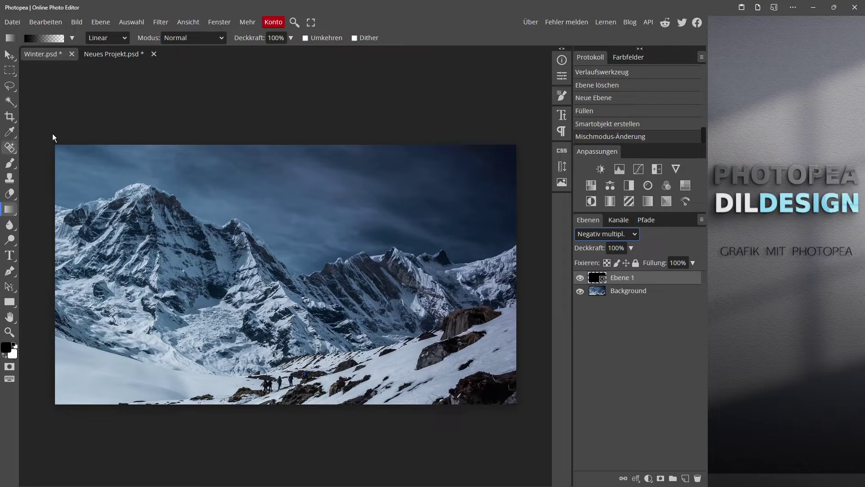
click(161, 23)
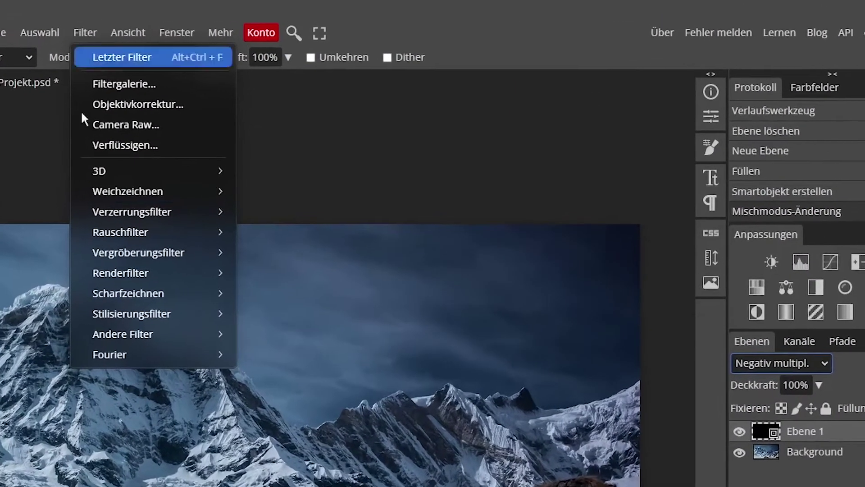
mouse_move(122, 289)
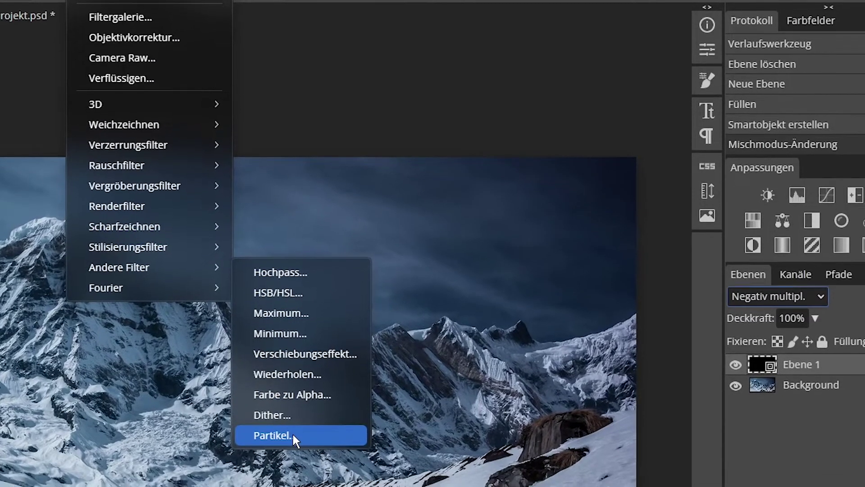
Apply the Partikel filter with 21% amount, 9 px size, 469% brightness and white colour
click(292, 435)
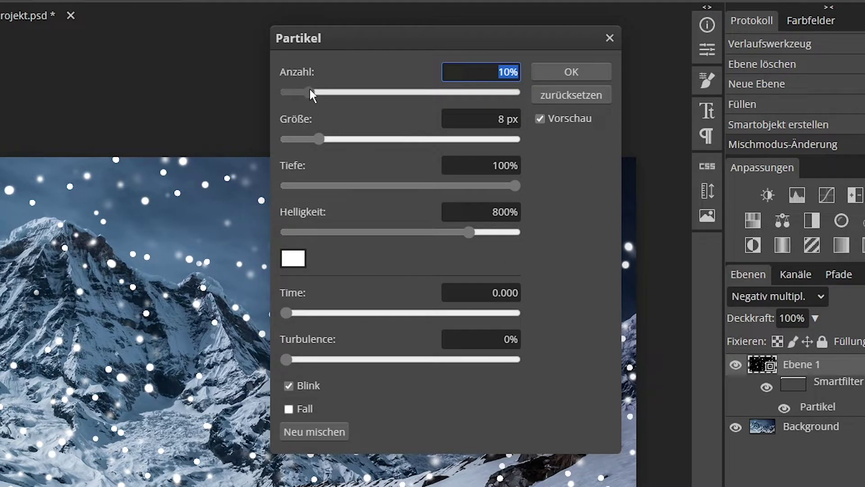
mouse_move(309, 92)
mouse_down()
mouse_move(400, 92)
mouse_move(334, 92)
mouse_up()
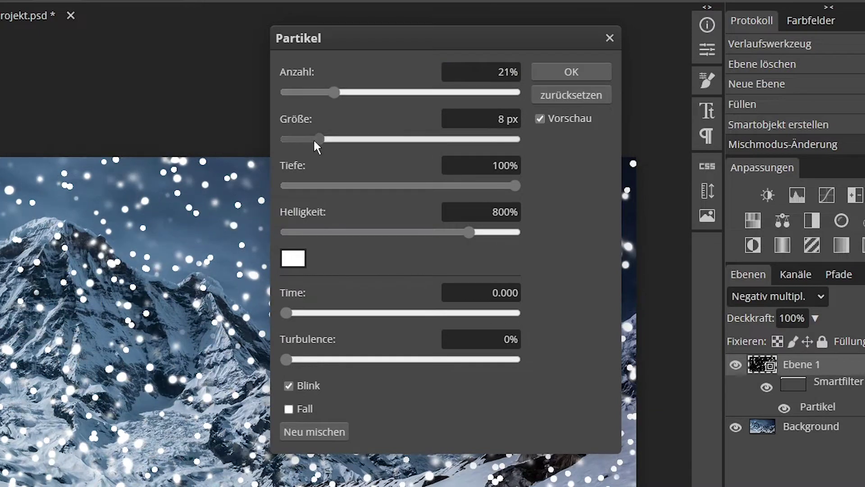
mouse_move(313, 139)
mouse_down()
mouse_move(427, 142)
mouse_move(307, 135)
mouse_move(324, 134)
mouse_up()
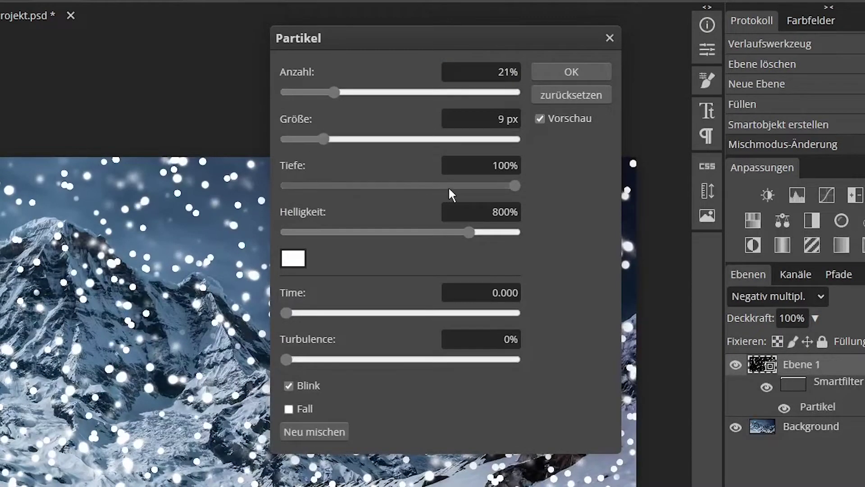
mouse_move(513, 185)
mouse_down()
mouse_move(326, 175)
mouse_move(518, 177)
mouse_up()
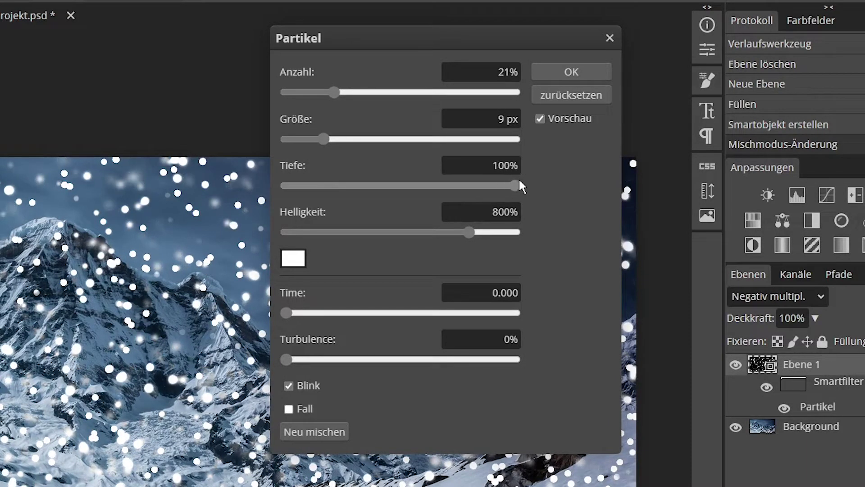
mouse_move(469, 231)
mouse_down()
mouse_move(333, 231)
mouse_move(394, 226)
mouse_up()
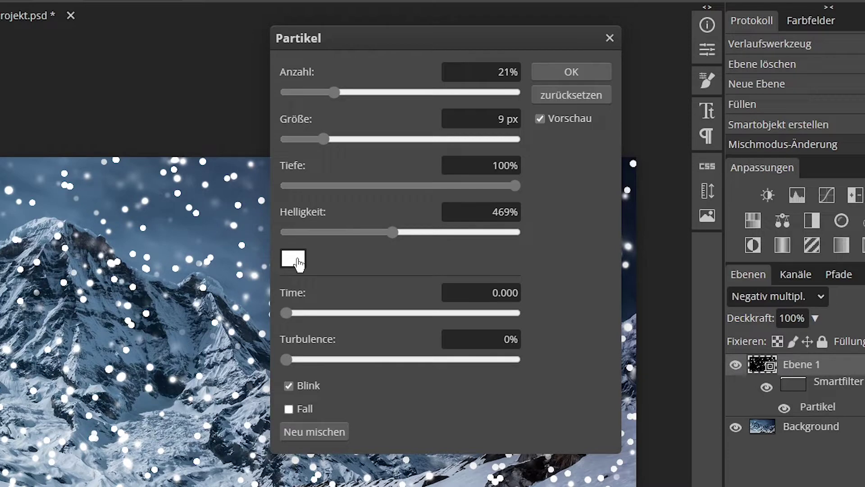
click(295, 259)
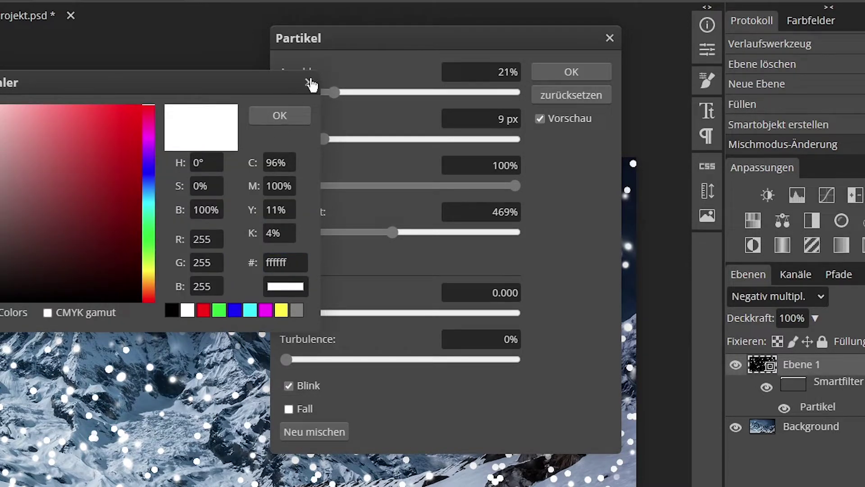
click(309, 82)
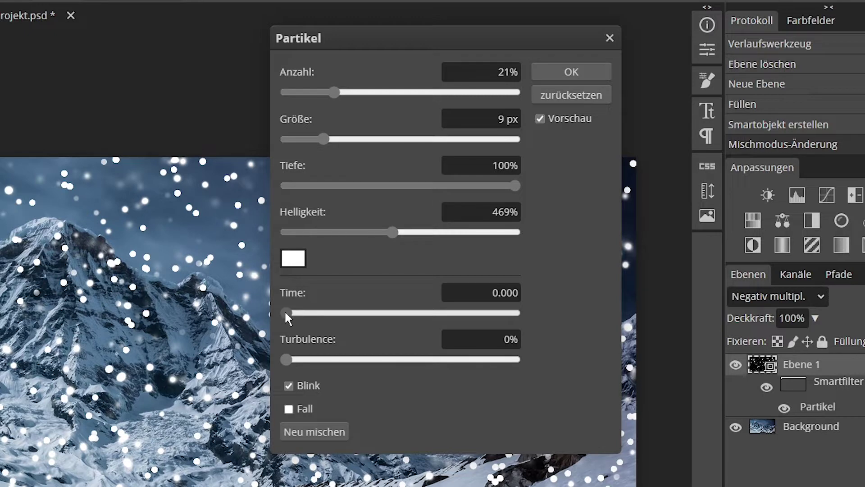
Try the Partikel Time and Turbulence sliders to preview the snow
mouse_move(285, 310)
mouse_down()
mouse_move(529, 318)
mouse_move(278, 315)
mouse_up()
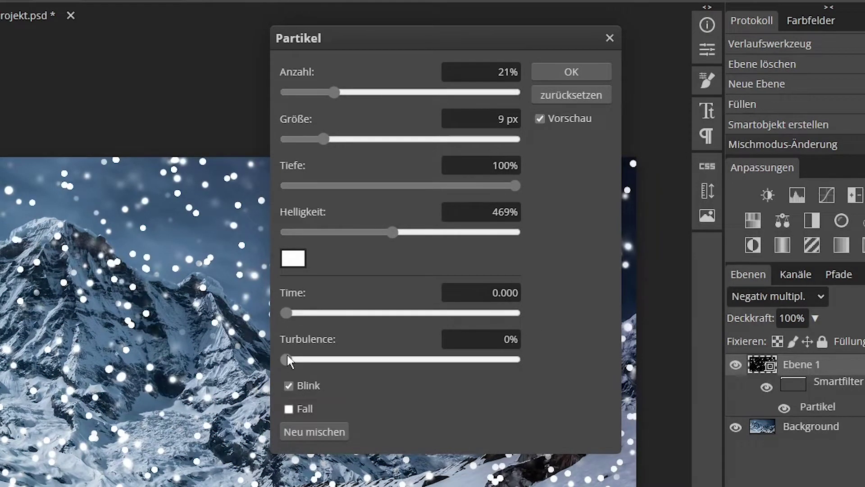
mouse_move(288, 356)
mouse_down()
mouse_move(536, 346)
mouse_move(280, 354)
mouse_up()
mouse_move(286, 313)
mouse_down()
mouse_move(514, 305)
mouse_move(282, 312)
mouse_up()
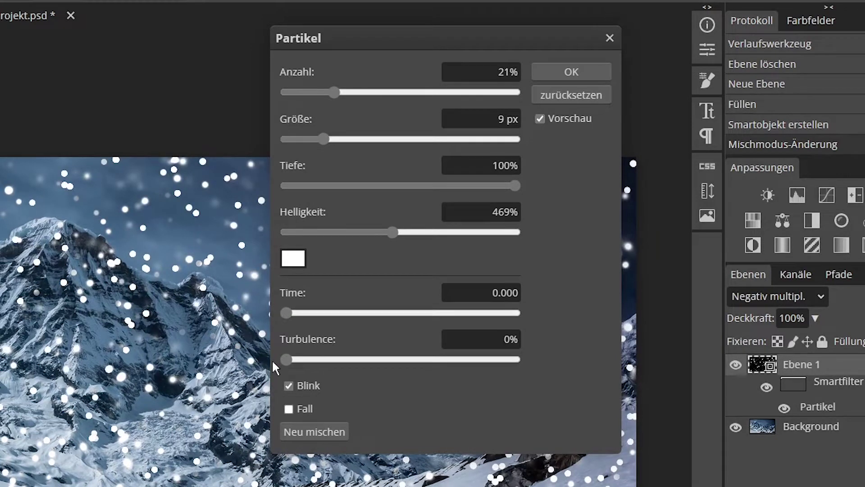
Turn off Blink and enable Fall so the particles drop like snow
click(288, 386)
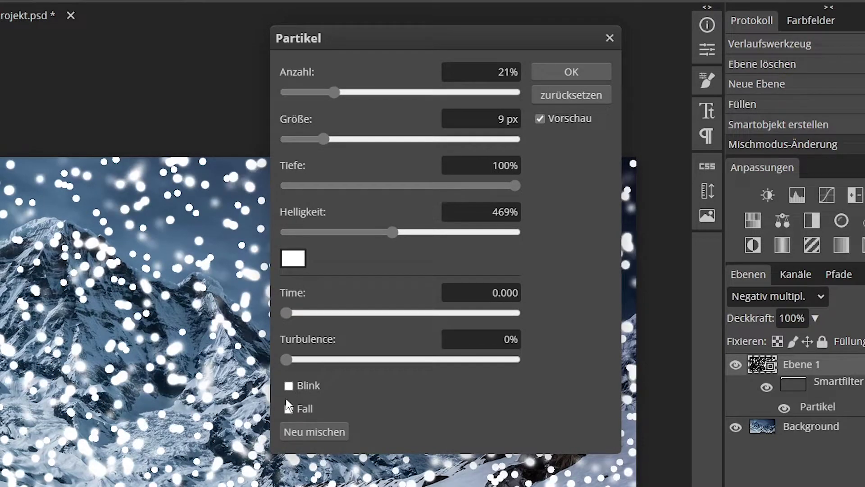
click(288, 408)
click(289, 385)
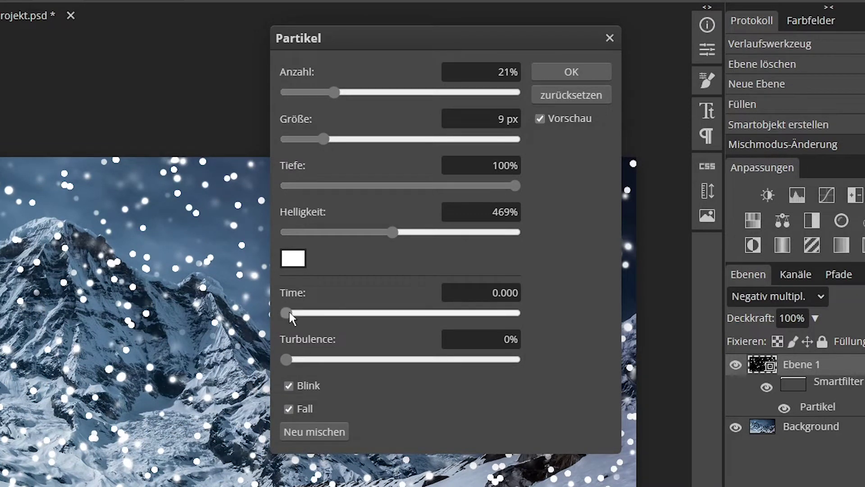
mouse_move(287, 313)
mouse_down()
mouse_move(487, 307)
mouse_move(269, 307)
mouse_up()
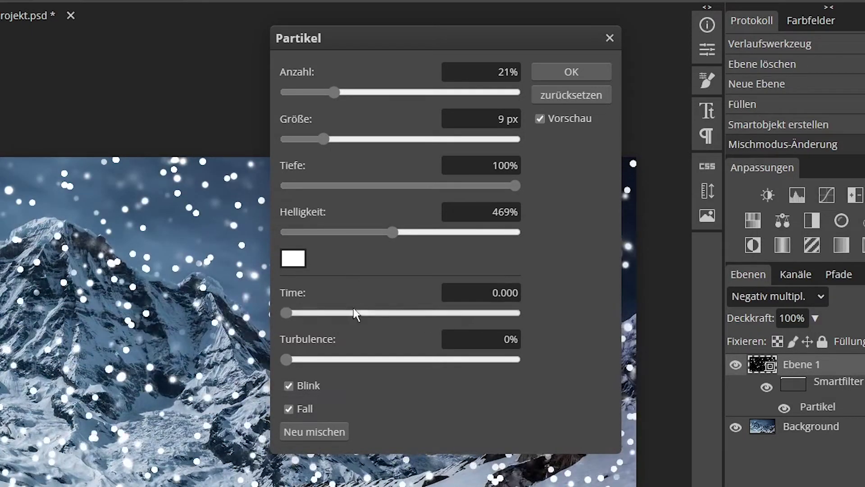
click(287, 385)
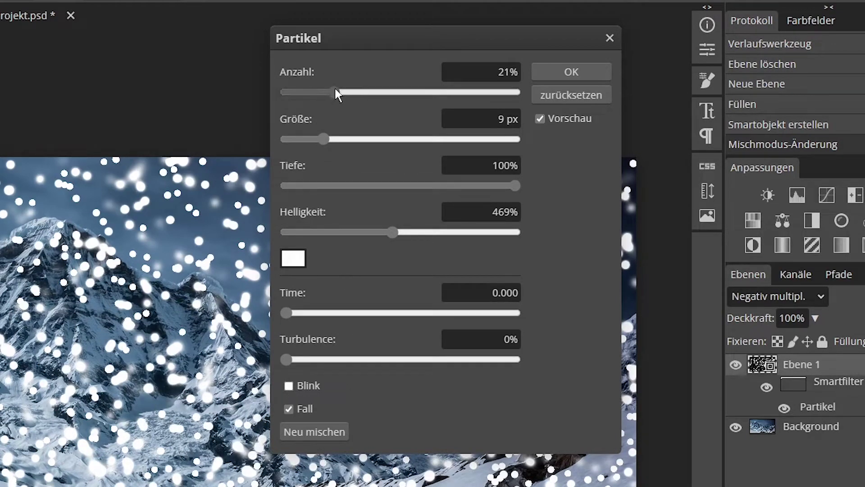
Set the particle amount to 15% and size to 2 px, then apply the filter
drag(334, 88, 308, 90)
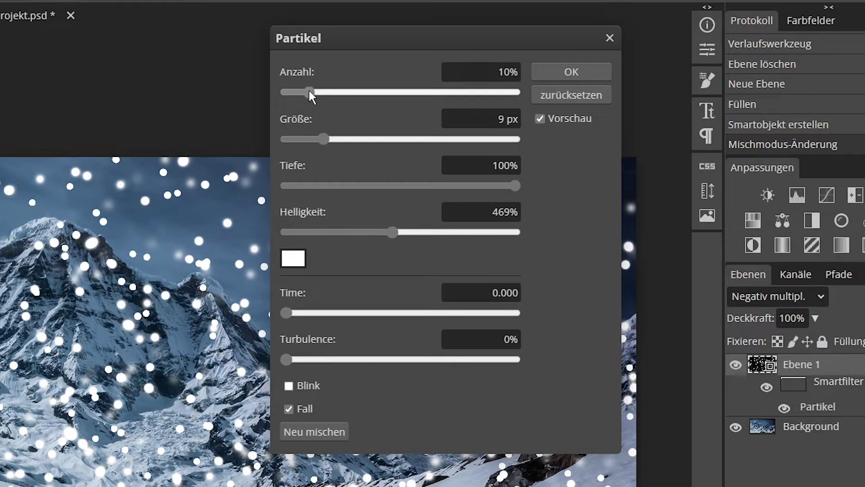
drag(323, 136, 290, 138)
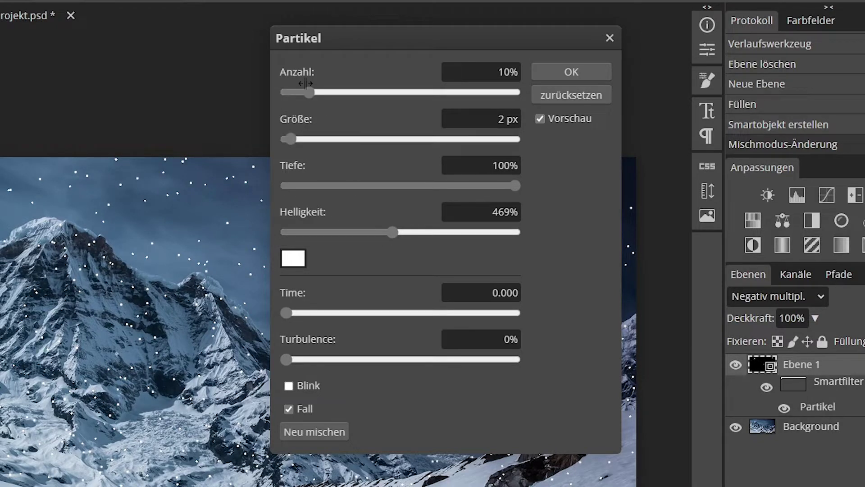
drag(308, 88, 320, 88)
click(569, 73)
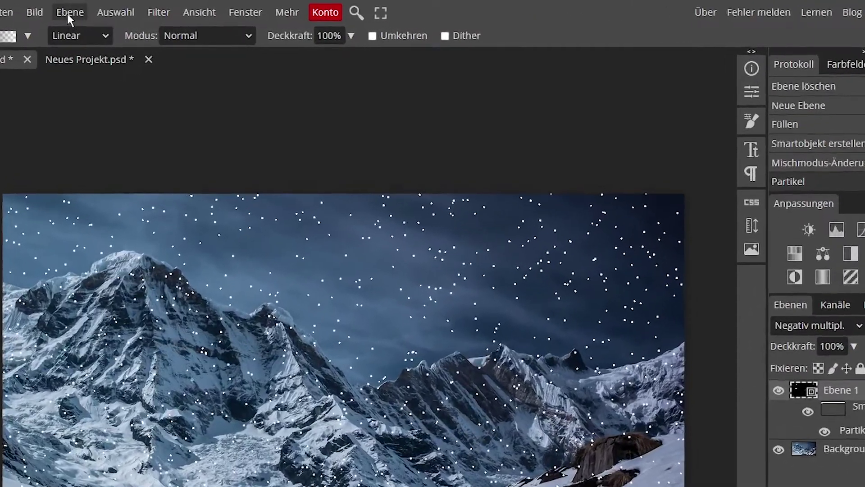
Make the snow layer an animation frame, renaming it _a_Ebene 1
click(68, 13)
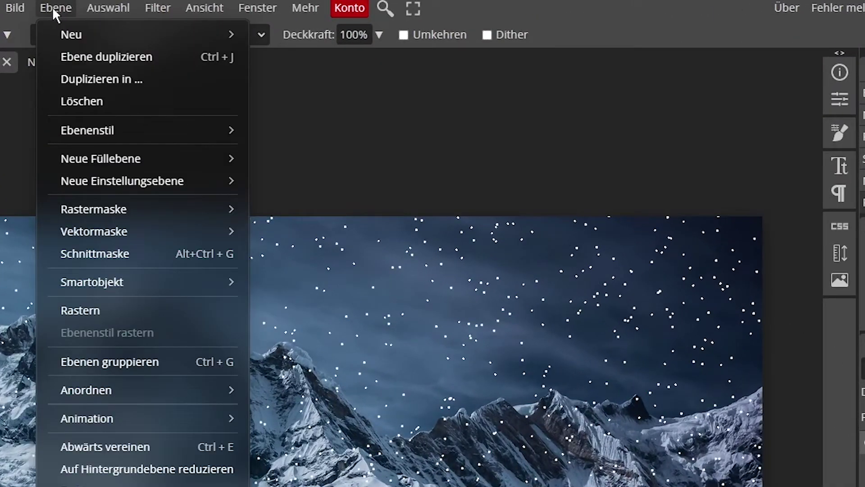
mouse_move(87, 418)
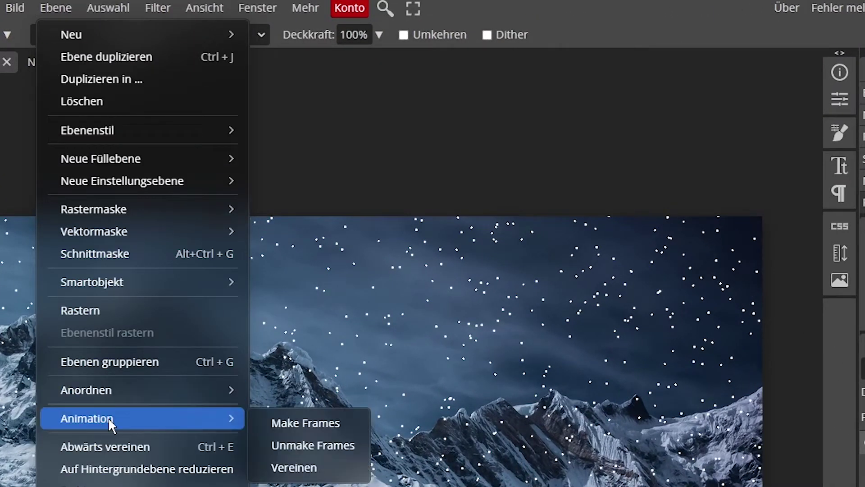
click(299, 421)
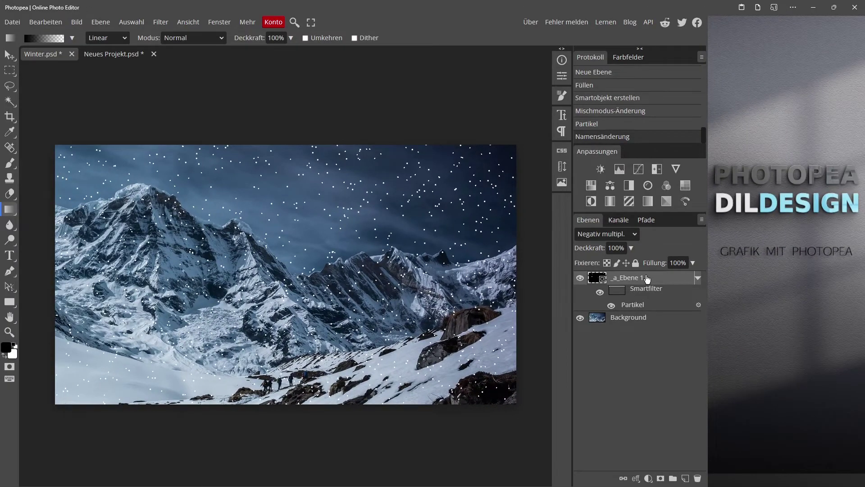
Duplicate the snow layer and set the copy's Partikel Time to 0.020
key(ctrl+j)
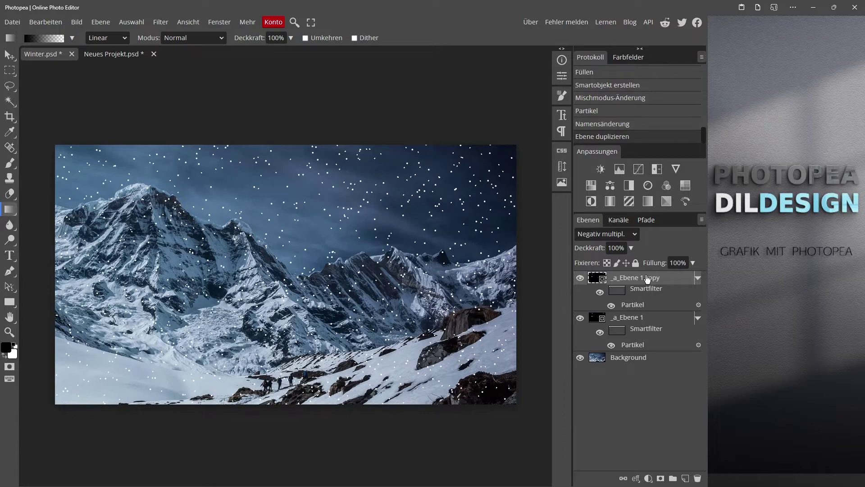
double_click(632, 305)
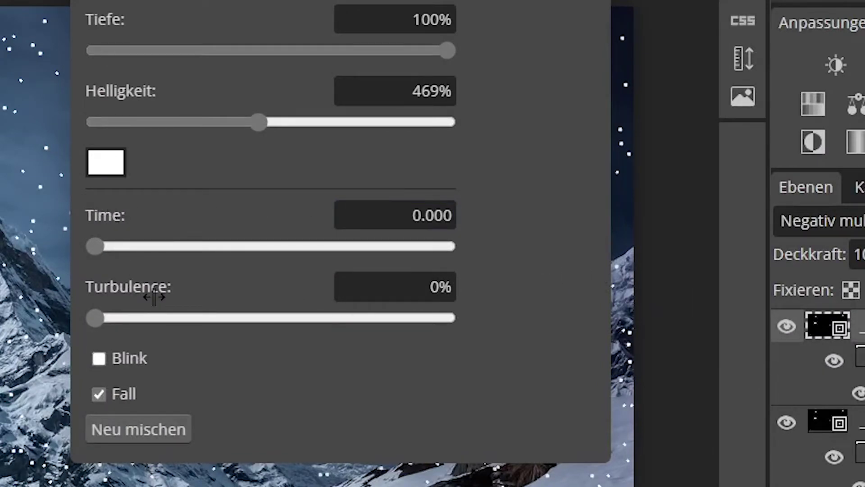
click(411, 212)
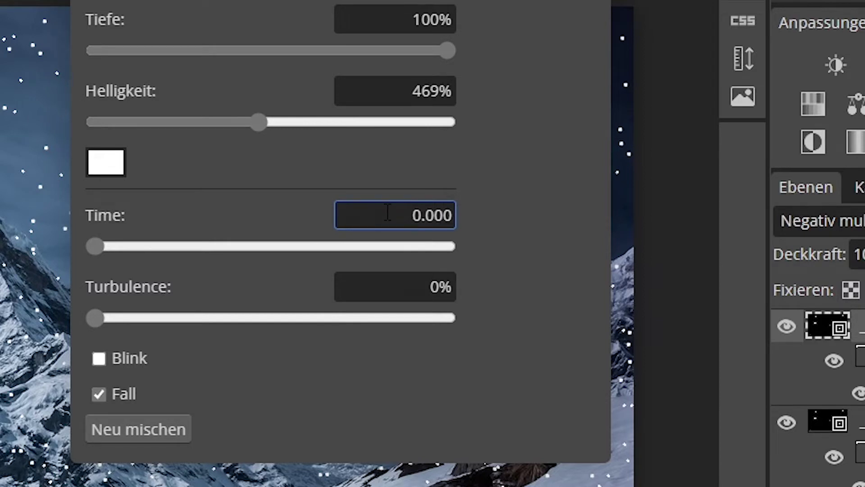
click(471, 208)
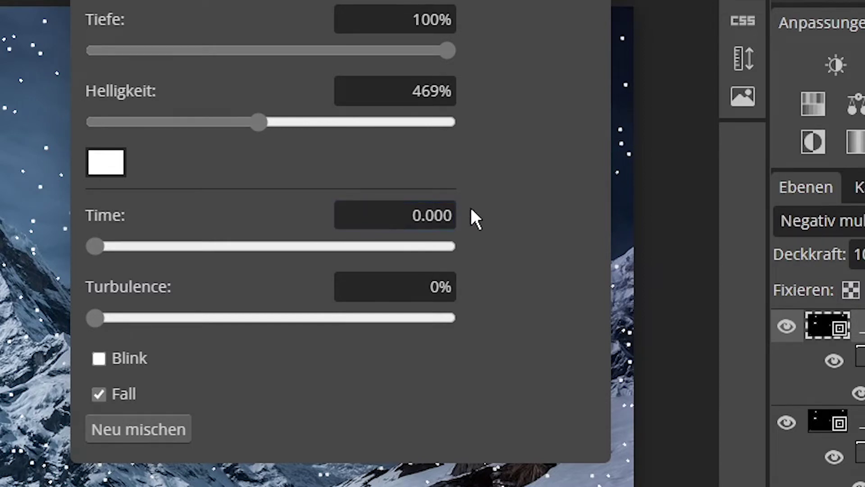
click(446, 215)
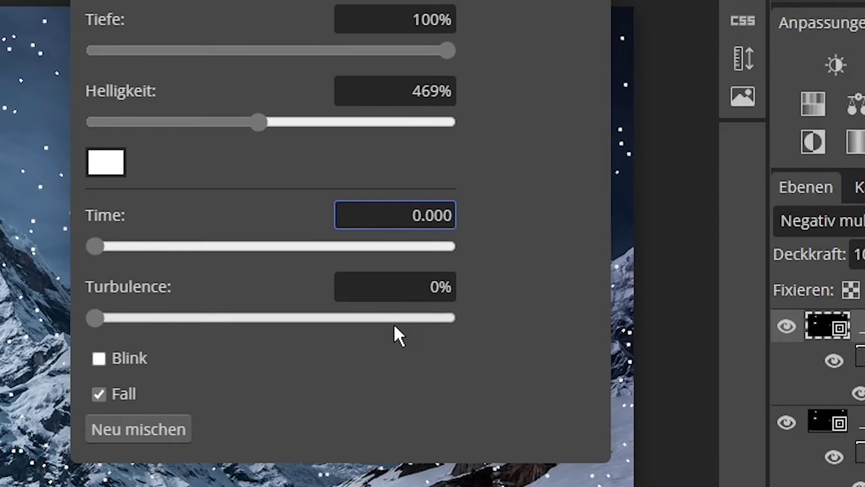
key(BackSpace)
text(2)
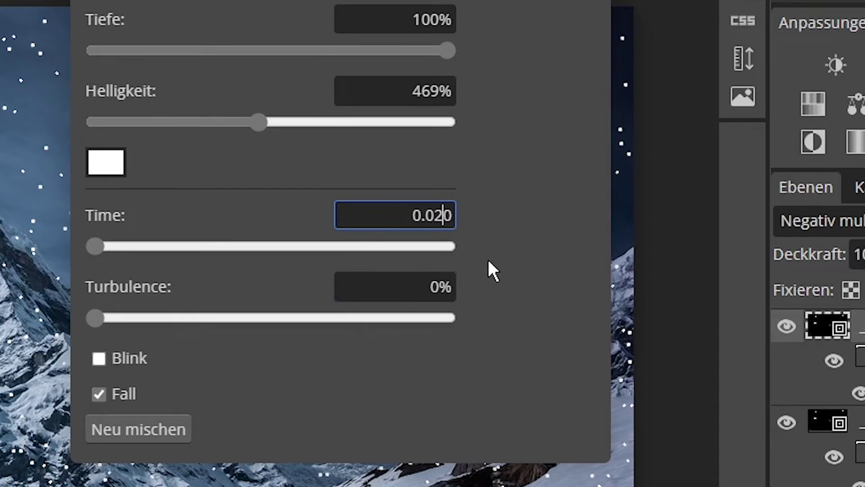
Set the copy's particle Turbulence to 2% and confirm
click(404, 295)
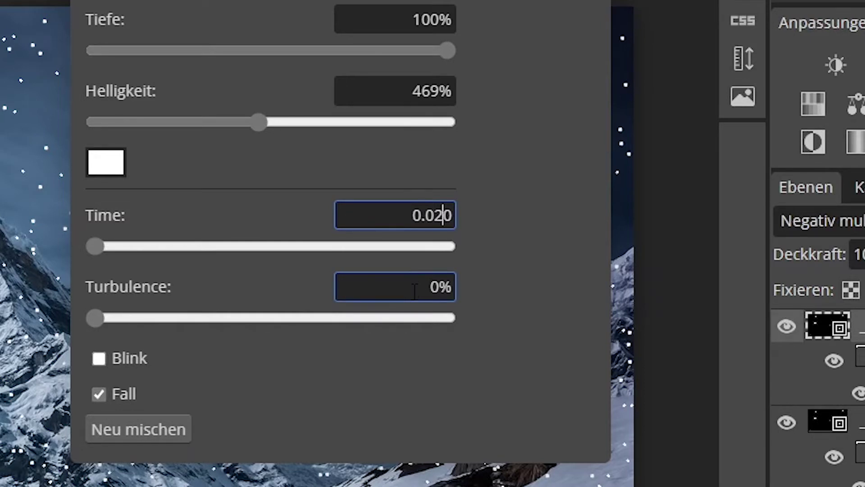
drag(414, 286, 545, 293)
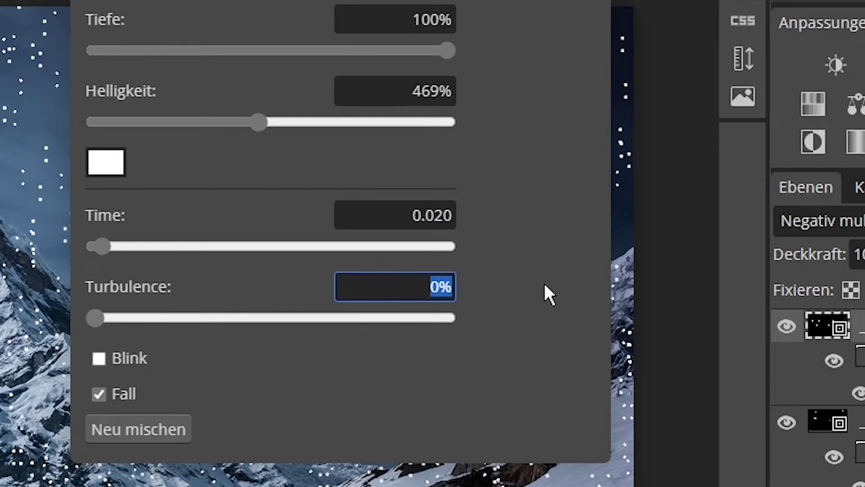
text(2)
key(Return)
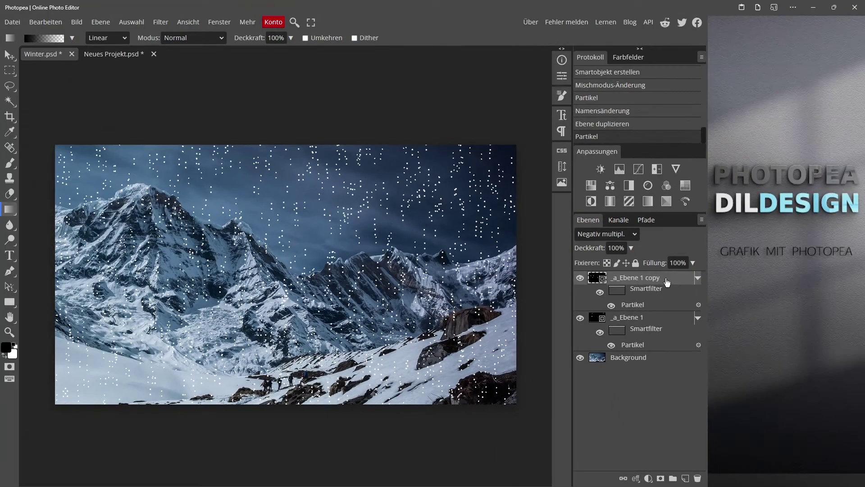
Create copy 2 with Partikel Time 0.040 and Turbulence 4%
key(ctrl+j)
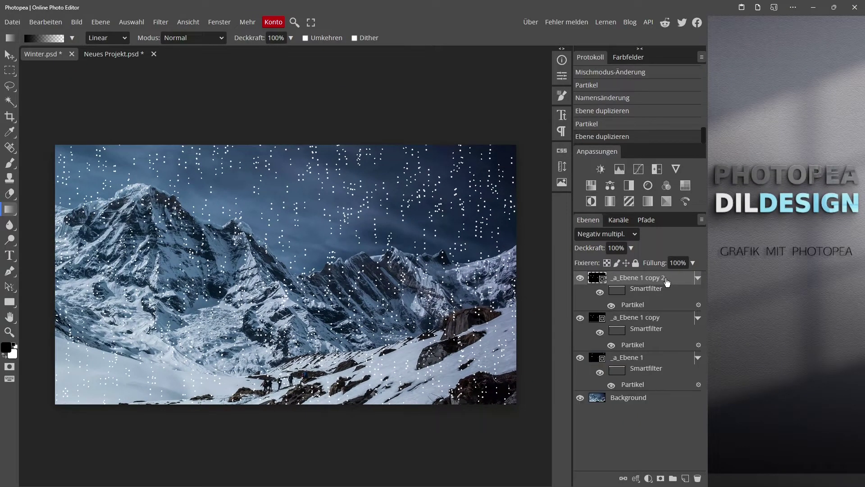
double_click(634, 306)
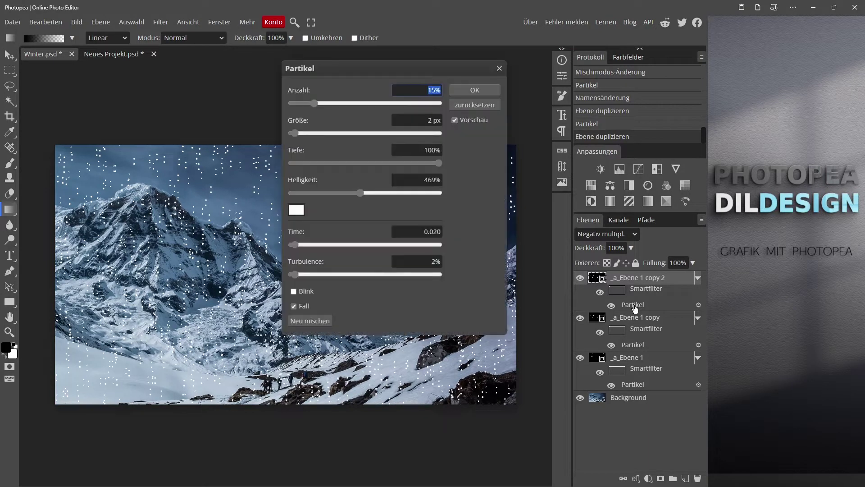
click(438, 231)
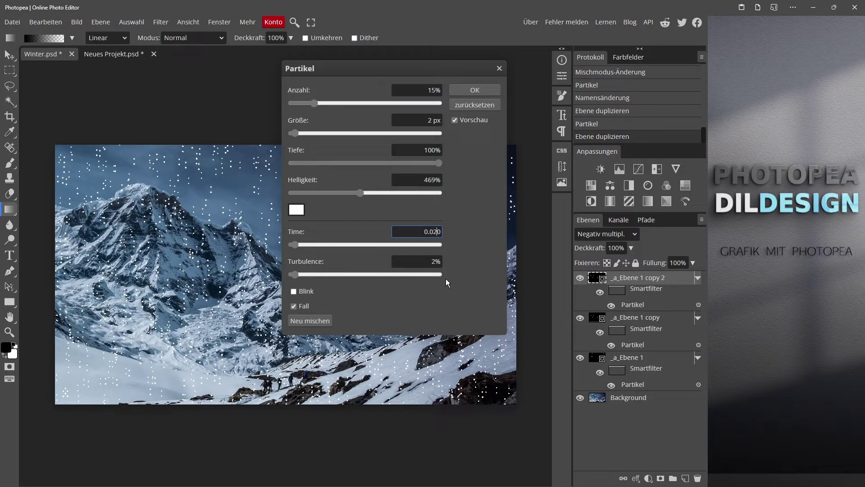
key(BackSpace)
text(4)
key(Tab)
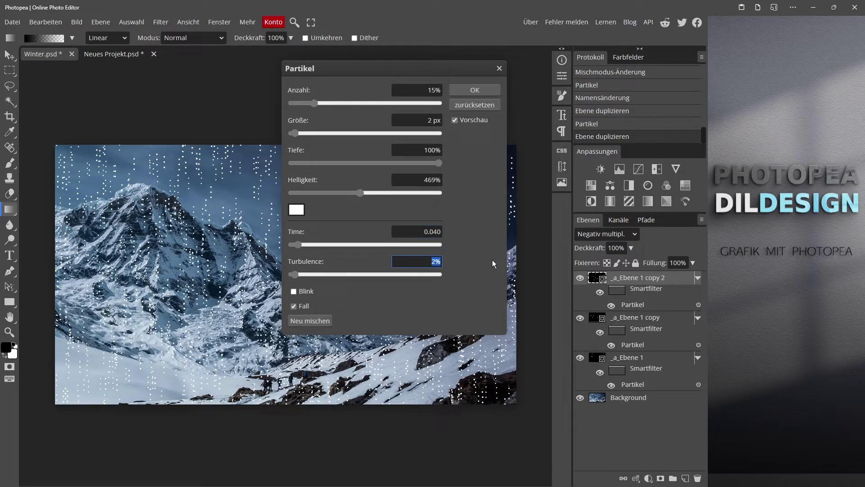
text(4)
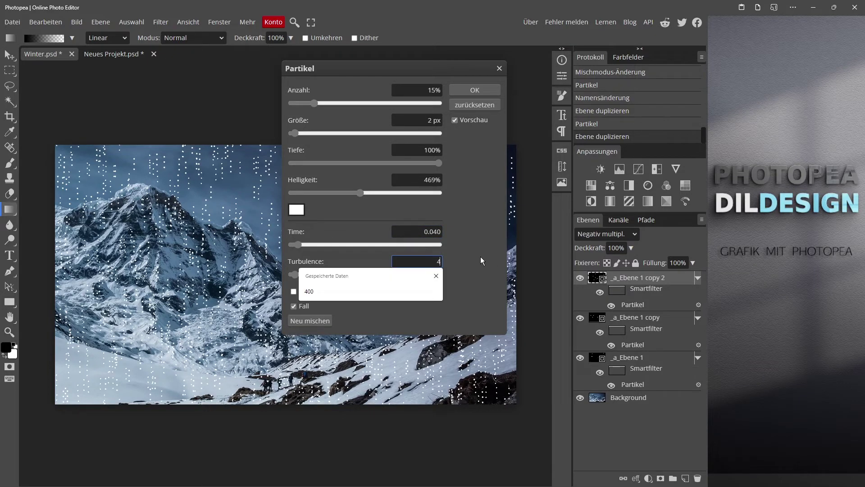
key(Return)
click(478, 91)
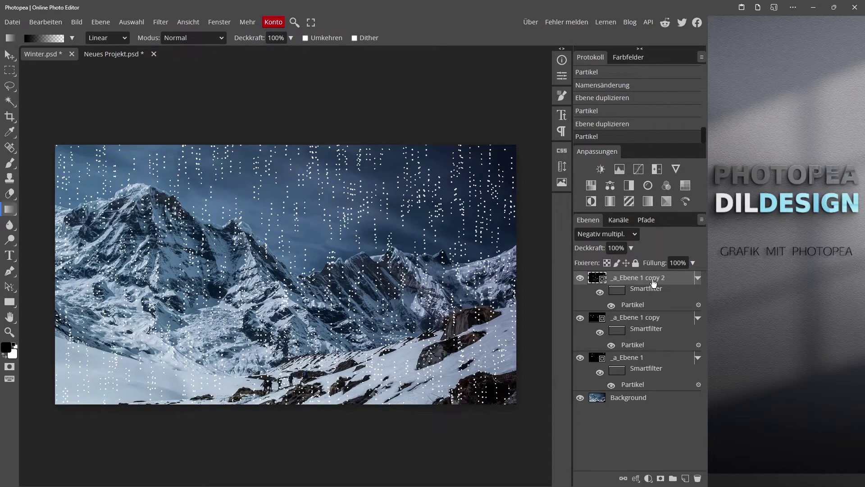
Add snow copies 3 and 4 with particle Turbulence 6% and 10%
key(ctrl+j)
double_click(633, 305)
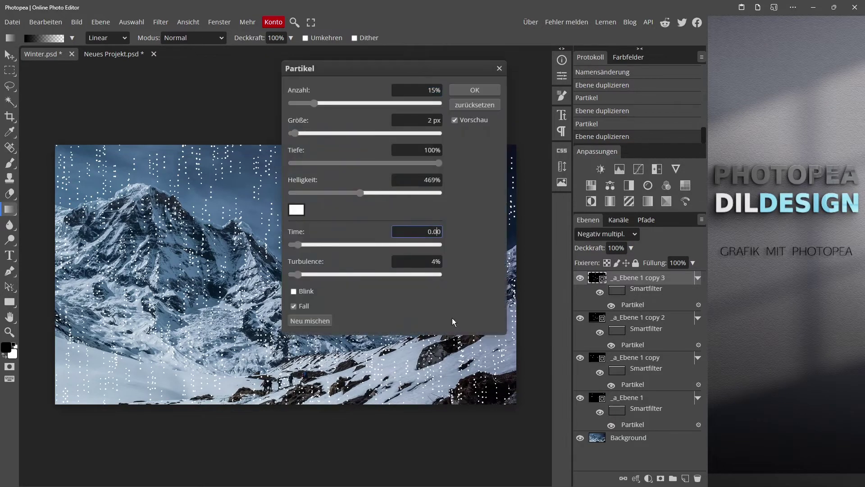
double_click(418, 263)
text(6)
click(475, 90)
key(ctrl+j)
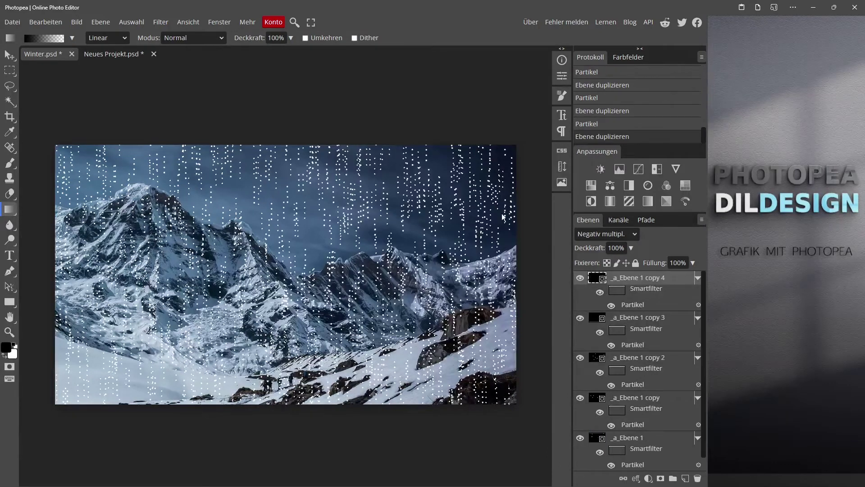
double_click(633, 305)
double_click(441, 261)
text(100)
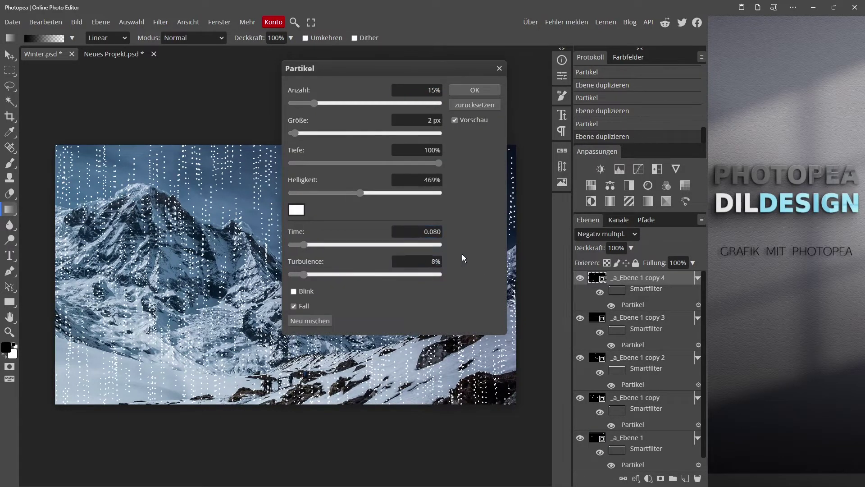
key(Return)
Add snow copies 5 and 6, giving copy 5 a Turbulence of 12%
key(ctrl+j)
double_click(633, 305)
click(432, 231)
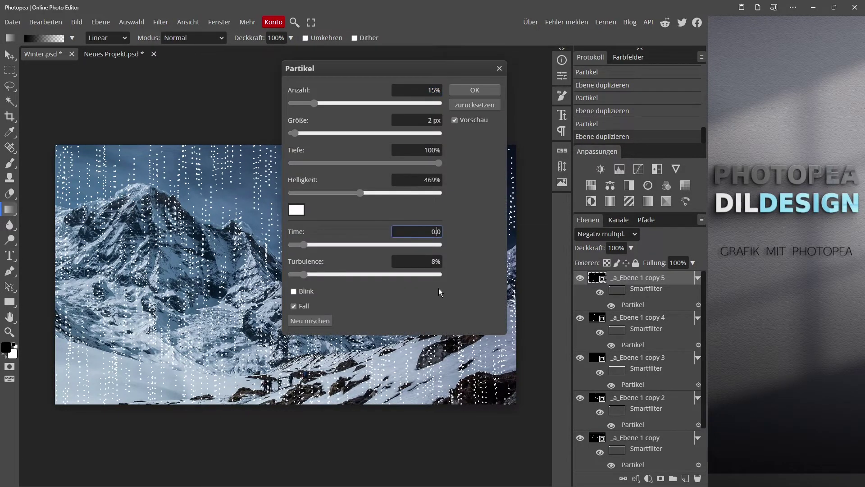
text(0.100)
double_click(430, 263)
text(12)
click(475, 90)
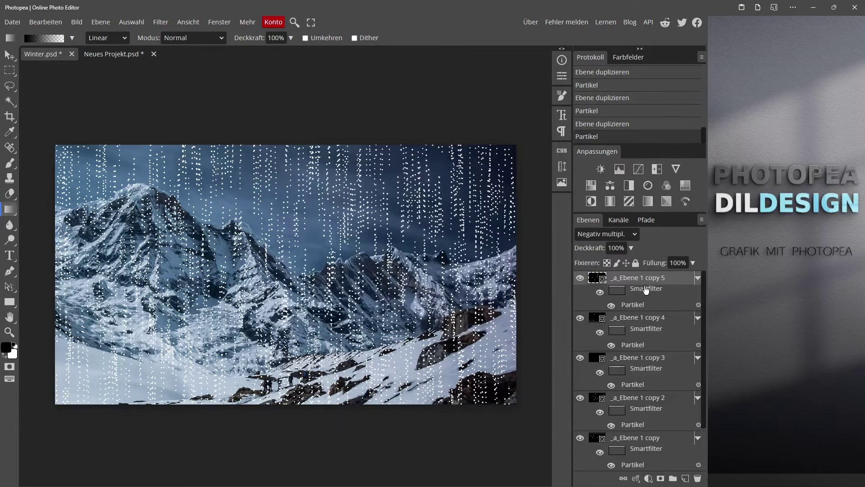
key(ctrl+j)
double_click(642, 307)
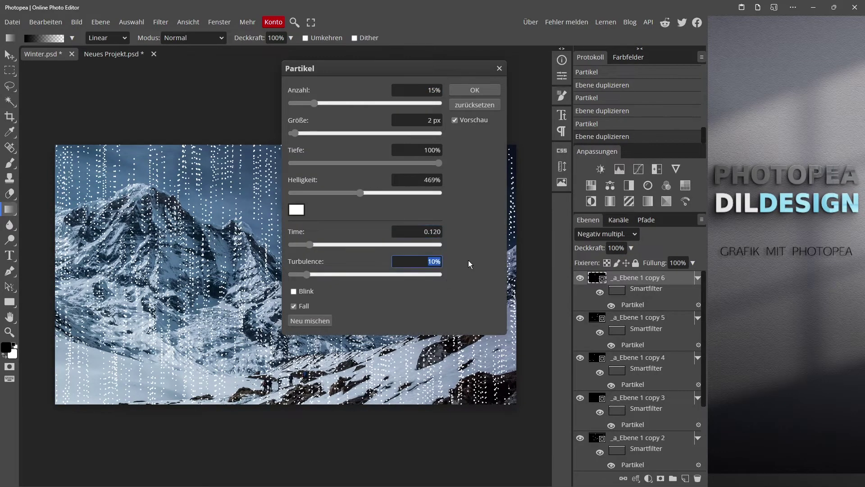
click(475, 90)
Add snow copy 7 with particle Time 0.14
key(ctrl+j)
double_click(633, 304)
click(433, 231)
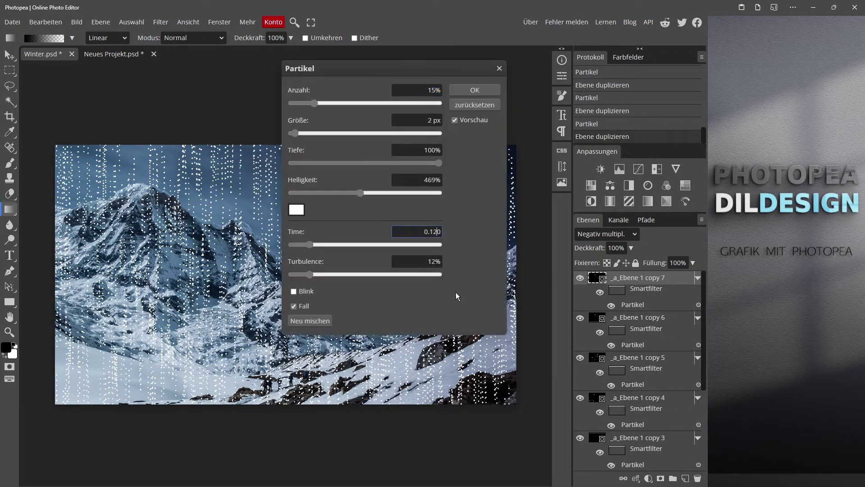
text(0.14)
key(Tab)
click(475, 90)
Add snow copy 8 with particle Time 0.16 and Turbulence 16%
key(ctrl+j)
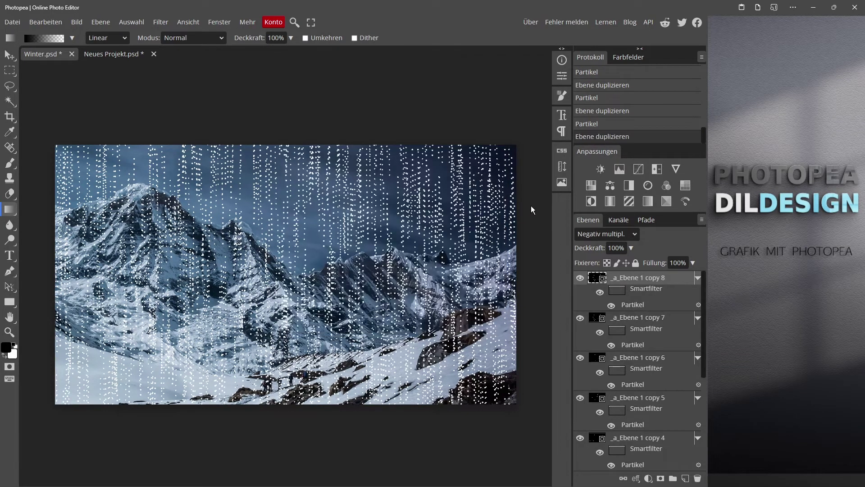
double_click(640, 305)
click(419, 232)
text(0.16)
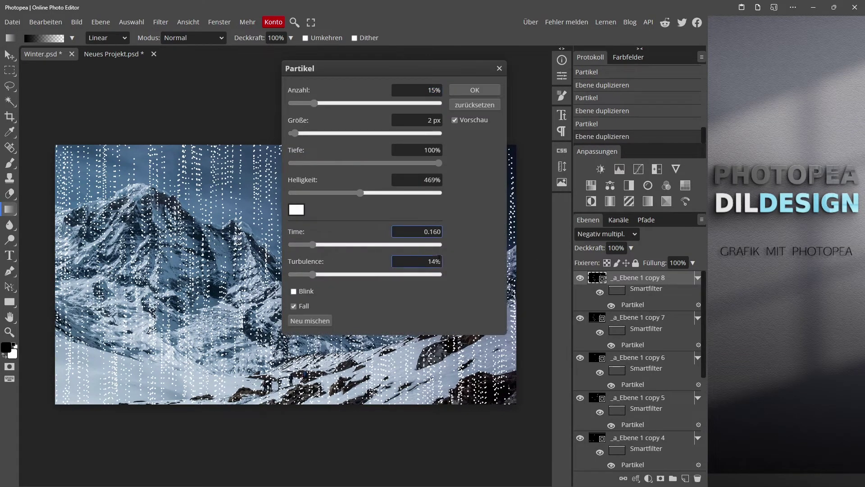
key(Tab)
text(16)
click(477, 90)
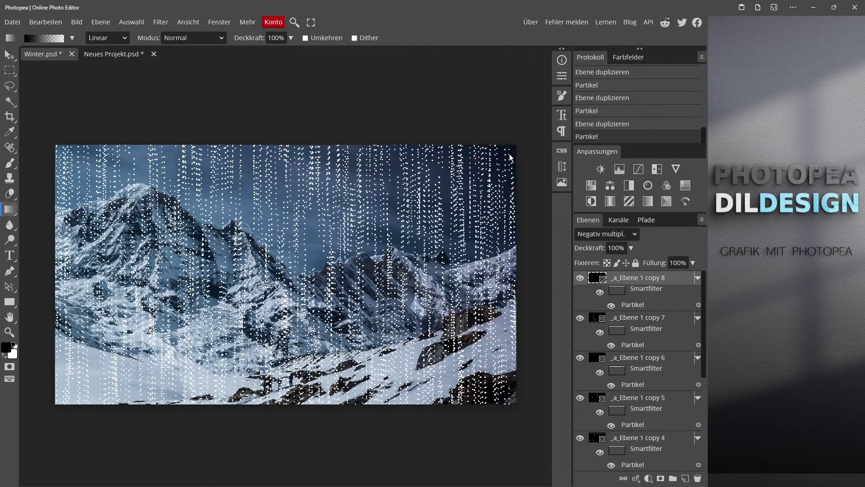
Add snow copy 9 with particle Time 0.18 and Turbulence 18%
key(ctrl+j)
double_click(639, 307)
click(435, 232)
text(0.18)
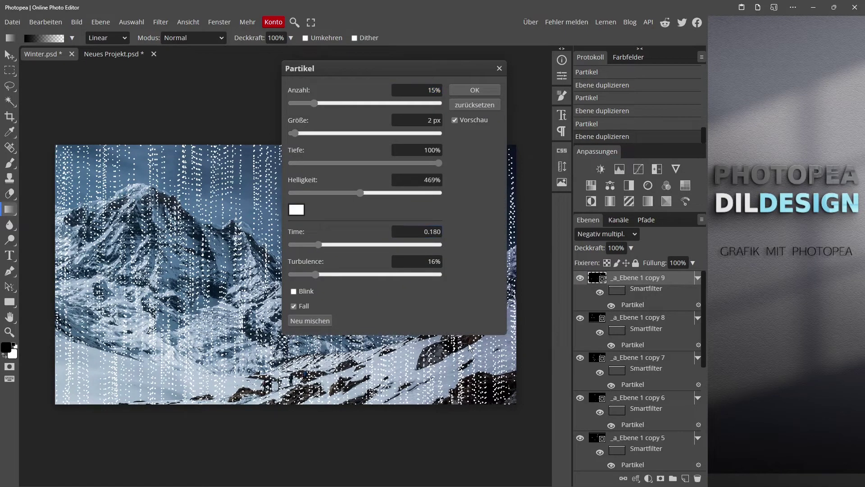
key(Tab)
text(18)
click(475, 90)
Add snow copy 10 with particle Time 0.2 and Turbulence 20%
key(ctrl+j)
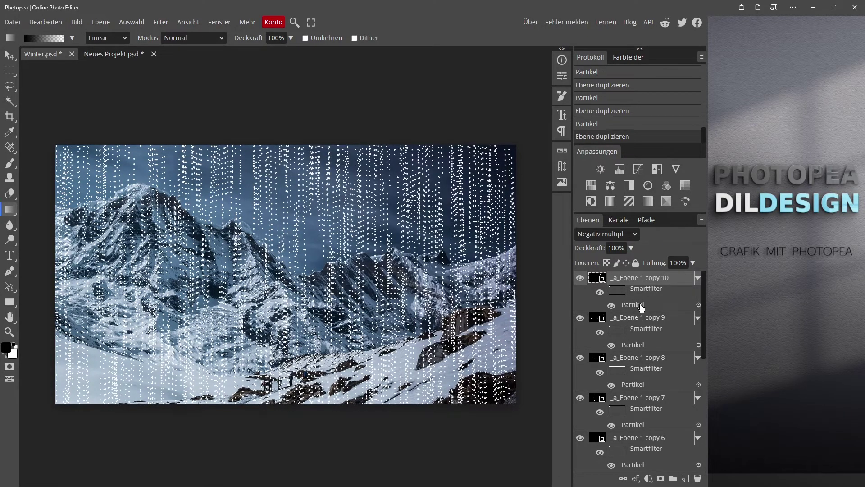
double_click(640, 306)
click(440, 232)
text(0.2)
key(Tab)
text(20)
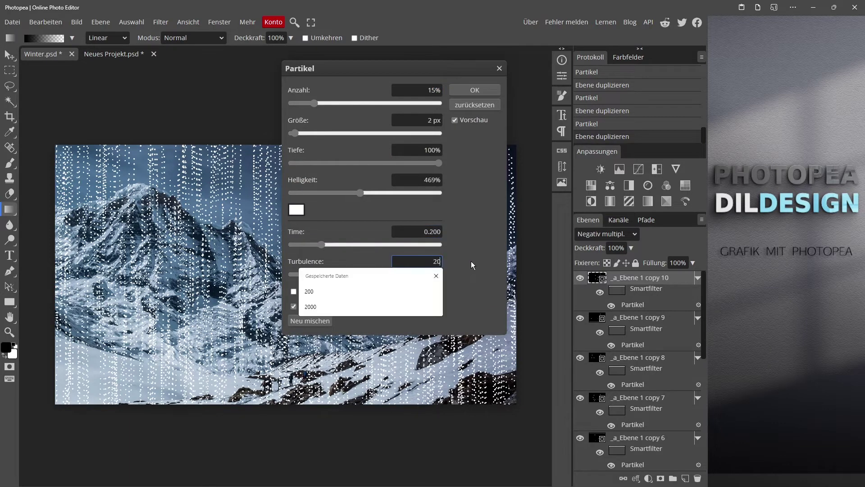
click(485, 91)
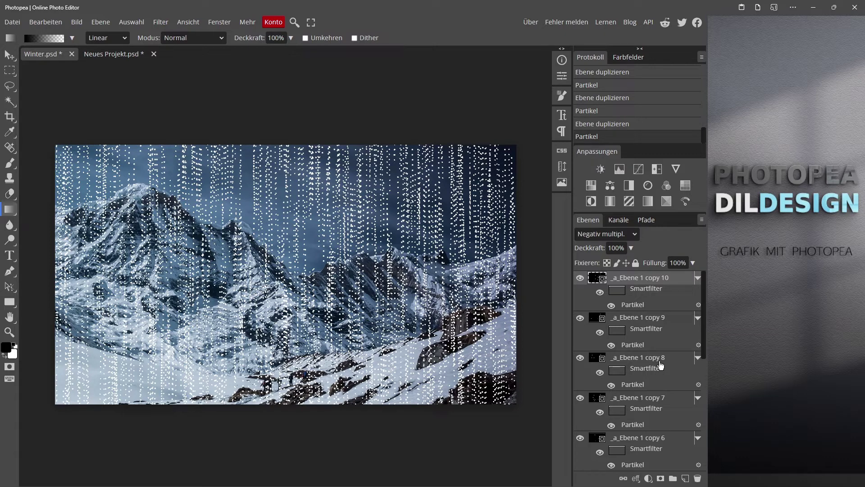
Select all eleven snow layers from copy 10 down to Ebene 1 and group them
scroll(661, 366, down, 5)
shift+click(656, 426)
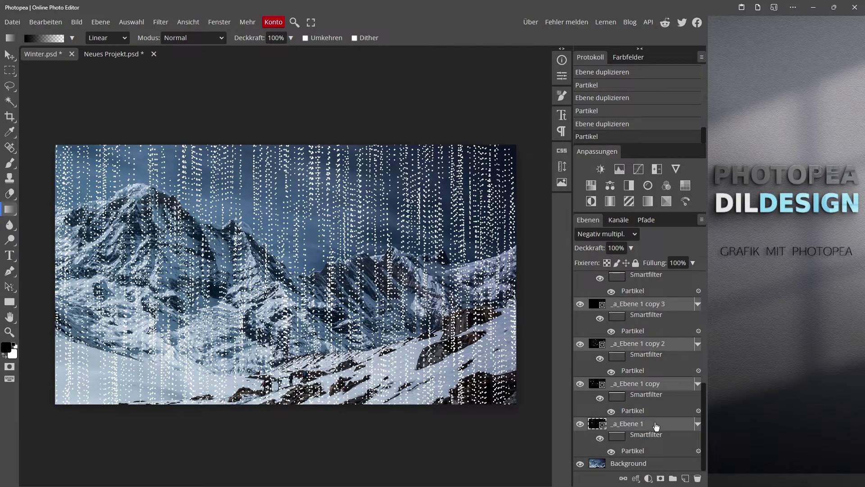
key(ctrl+g)
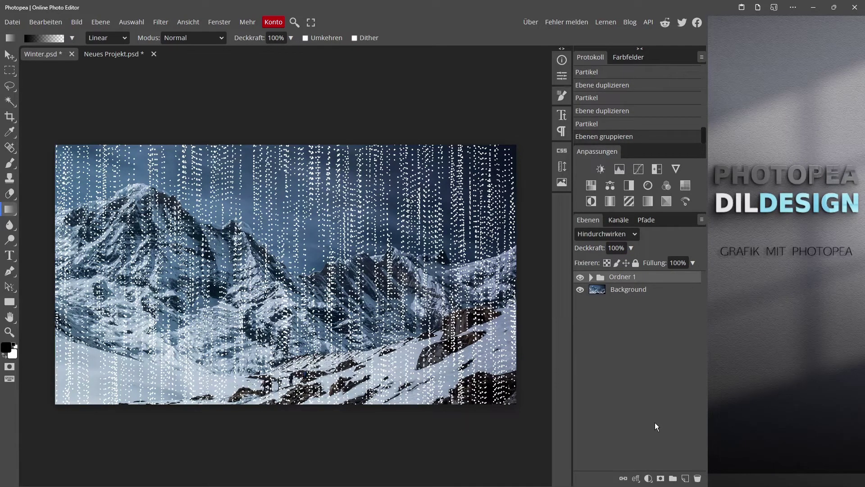
Mask Ordner 1 with a black Foreground to Transparent gradient dragged up from the bottom
click(661, 478)
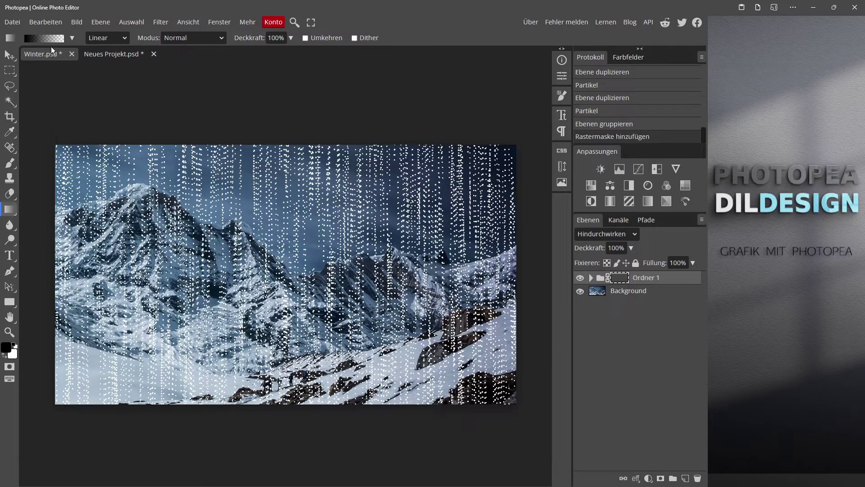
click(73, 38)
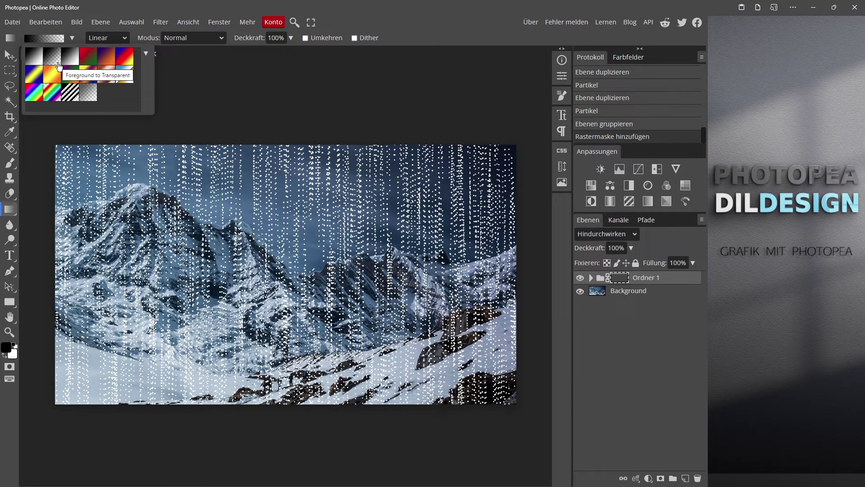
click(59, 66)
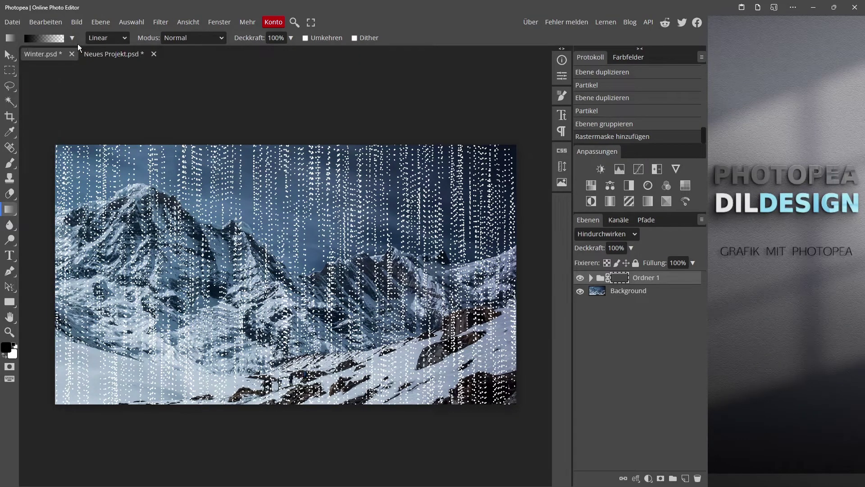
key(x)
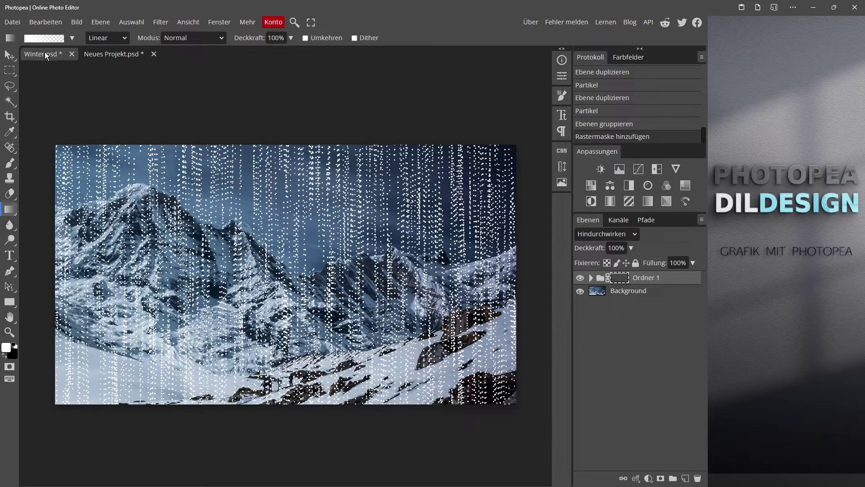
key(x)
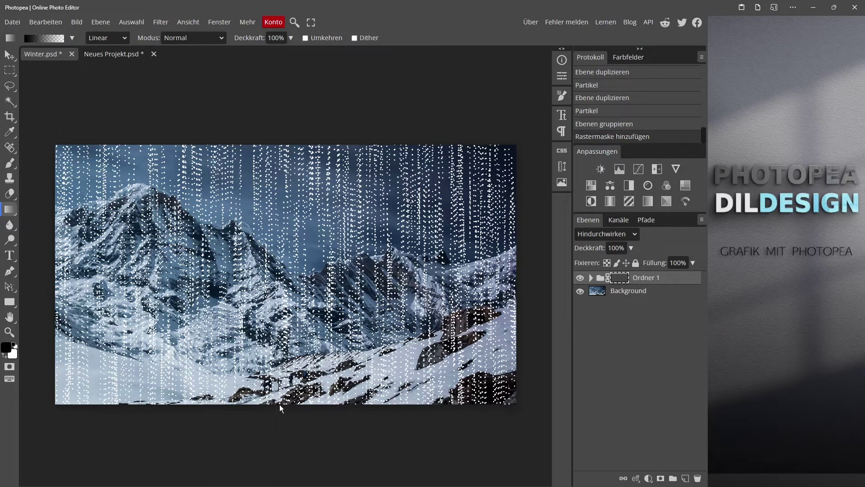
drag(279, 404, 282, 338)
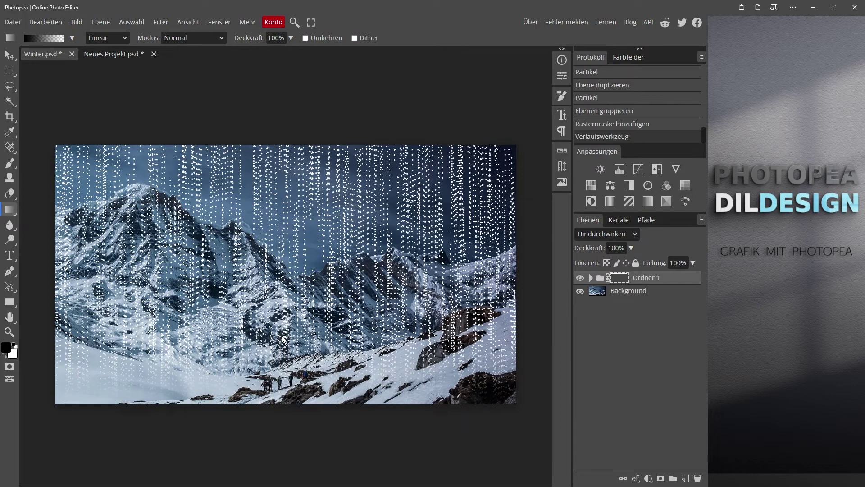
drag(273, 391, 277, 335)
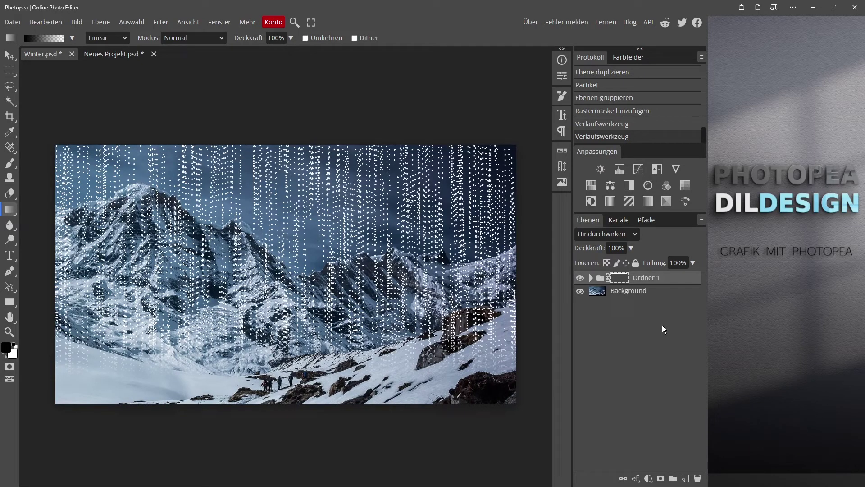
Preview the GIF export at 127% speed, then close the export window
click(15, 26)
mouse_move(41, 150)
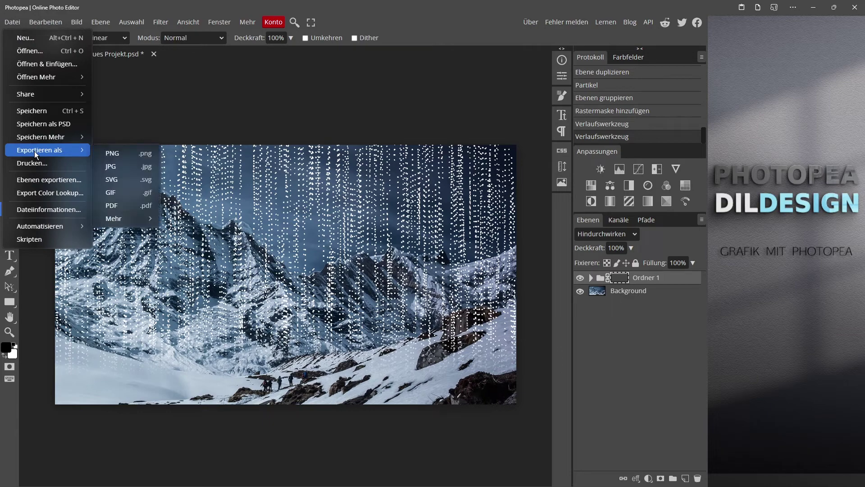
click(117, 190)
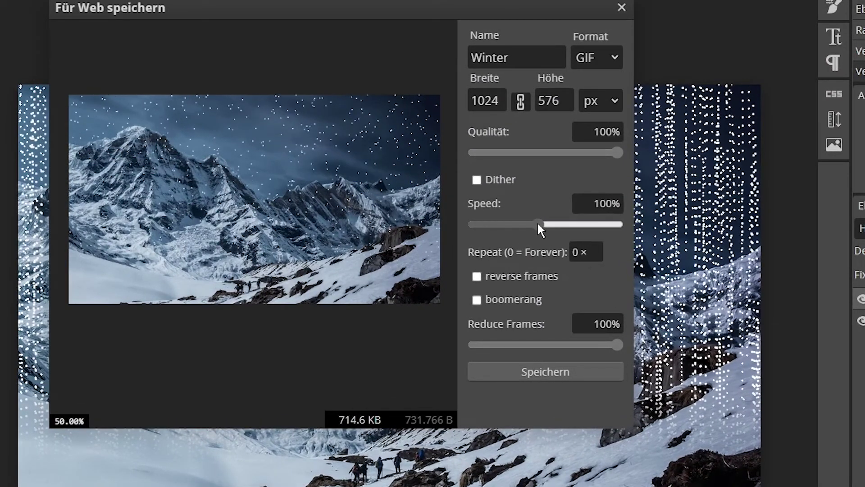
drag(538, 225, 545, 220)
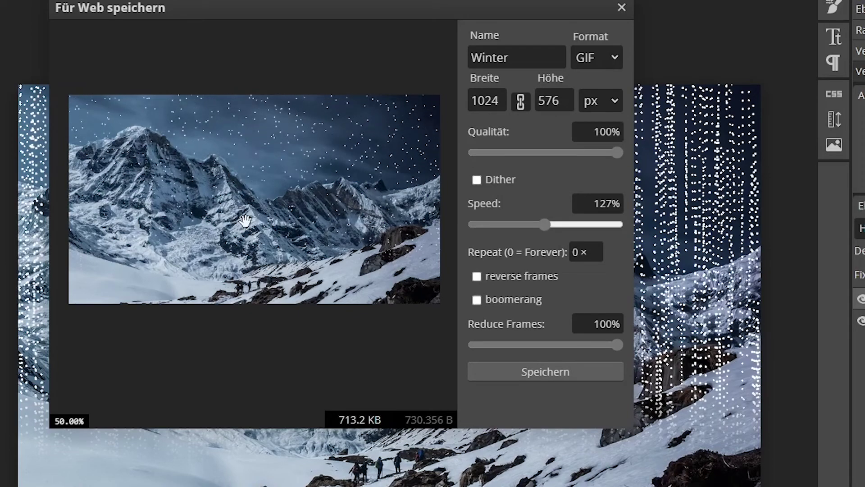
click(622, 8)
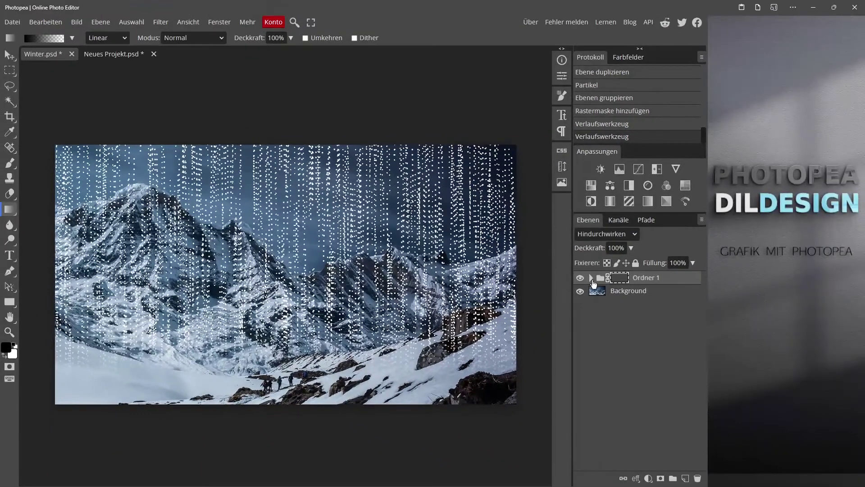
click(591, 278)
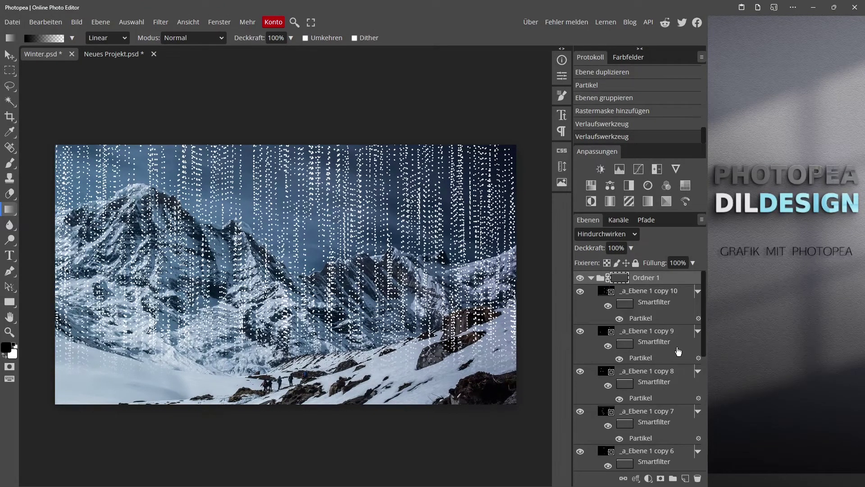
double_click(642, 358)
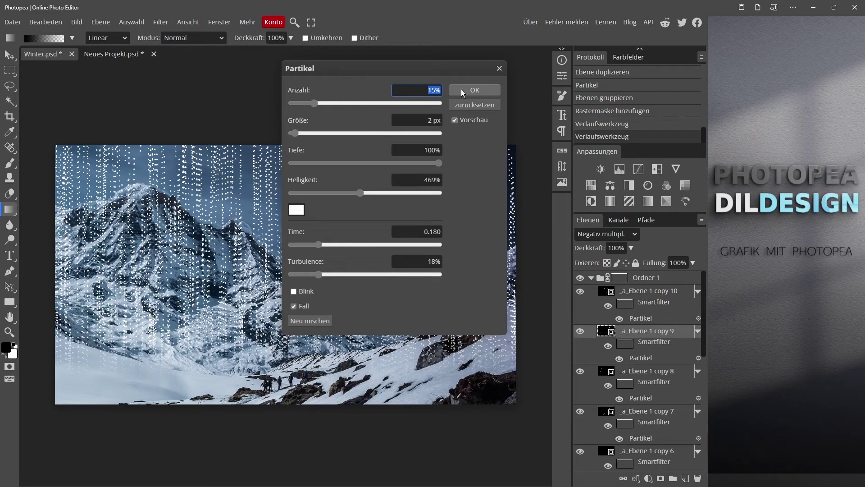
click(499, 68)
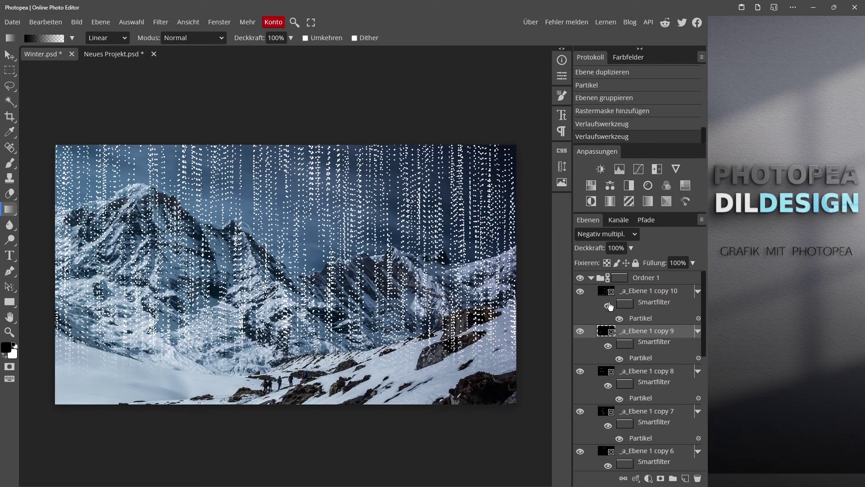
click(591, 277)
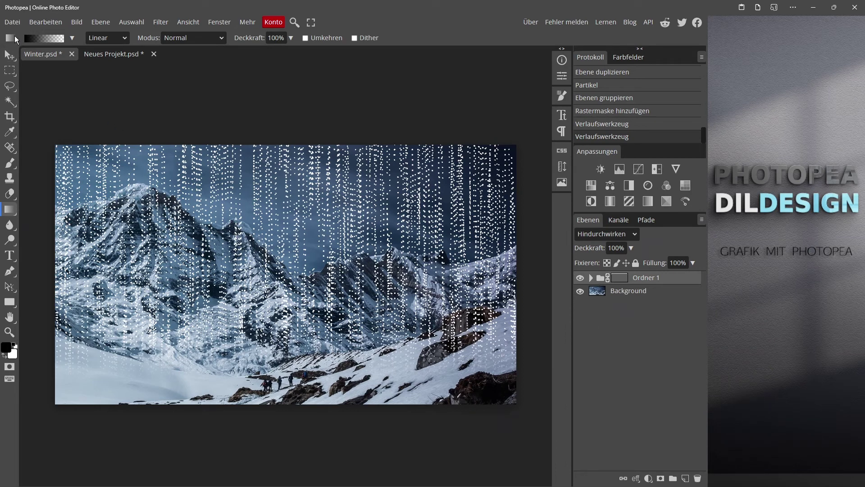
Reopen the GIF export window for the 1024×576 'Winter' snowfall animation at 127% speed
click(17, 23)
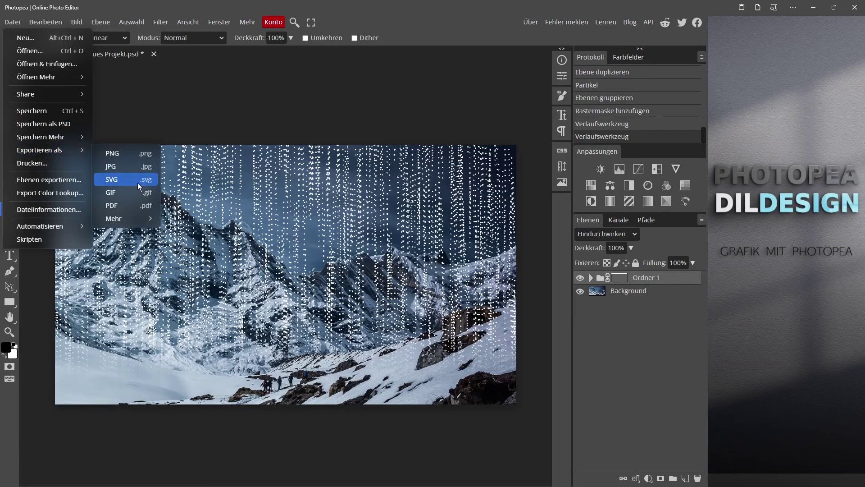
mouse_move(40, 150)
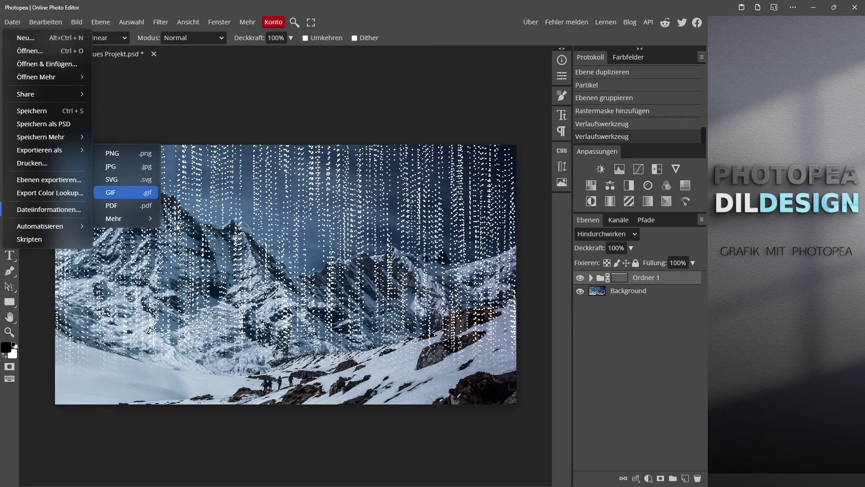
key(Return)
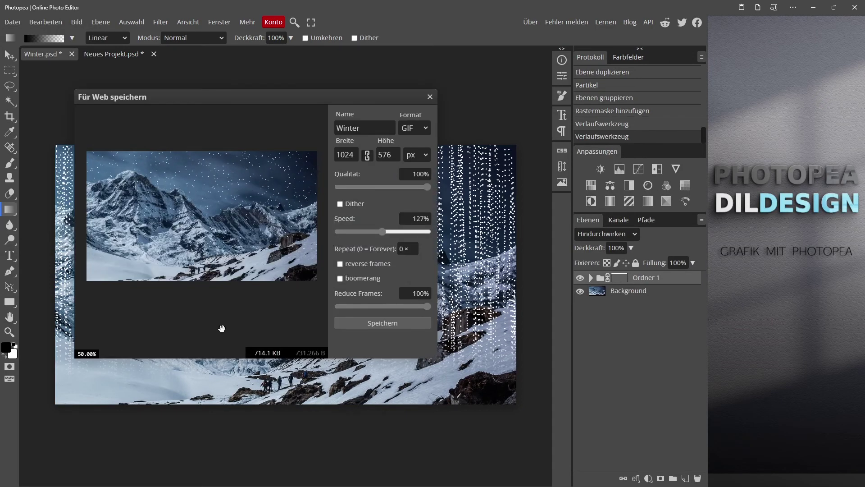